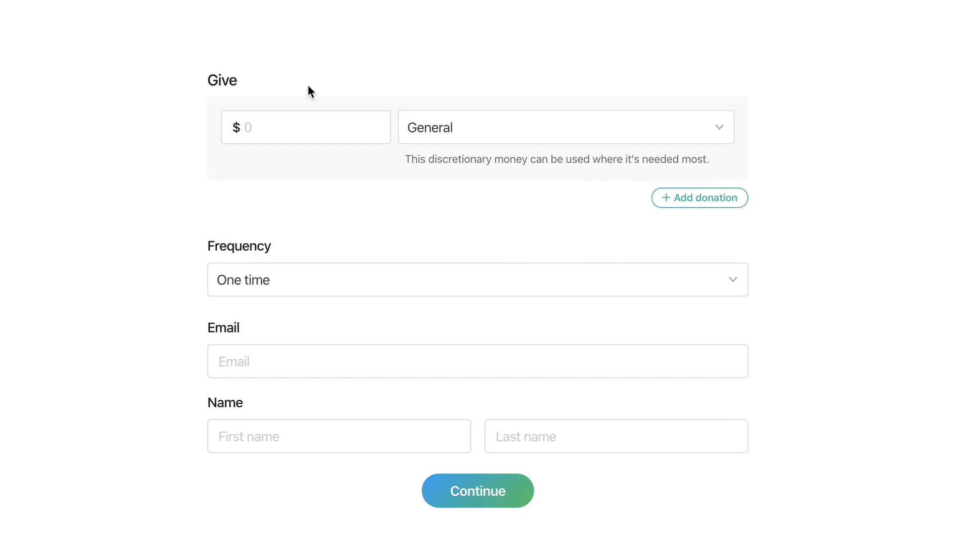
- Enter a one-time $50 General gift with the donor's email, first name and last name
left_click(287, 133)
type("50")
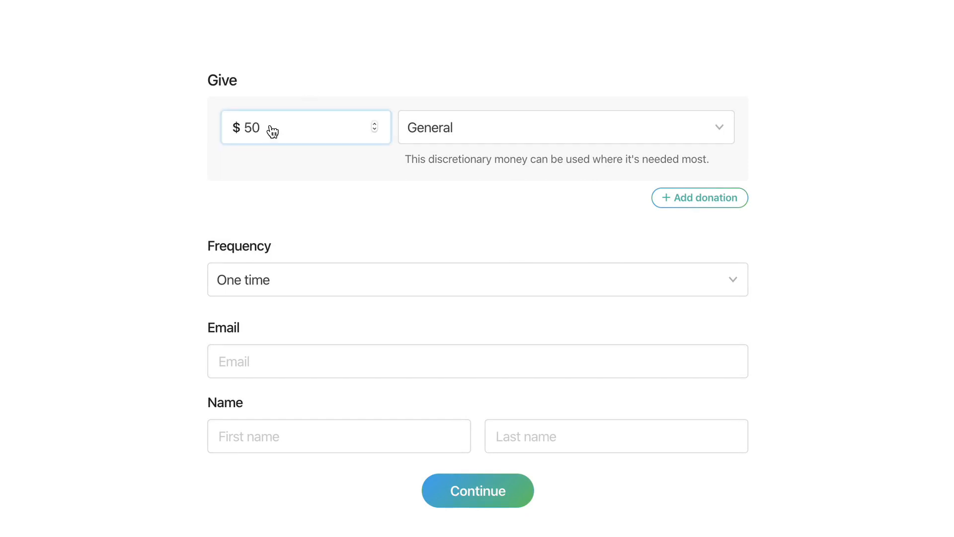
left_click(477, 133)
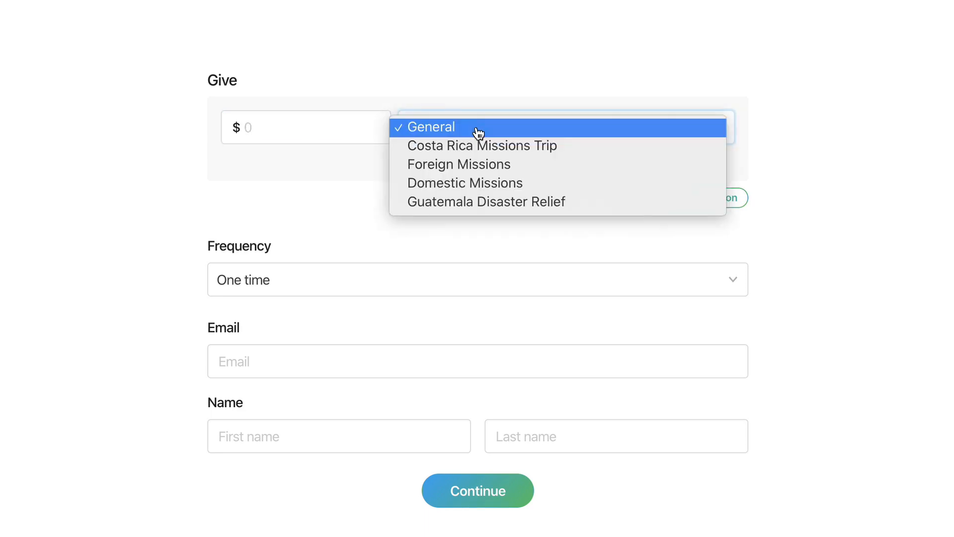
left_click(478, 133)
left_click(363, 353)
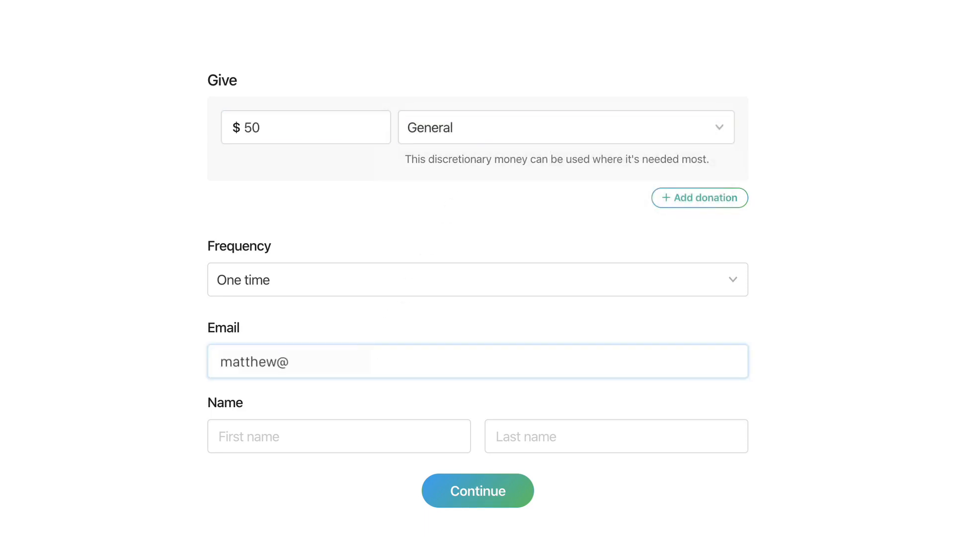
key("Tab")
key("Tab")
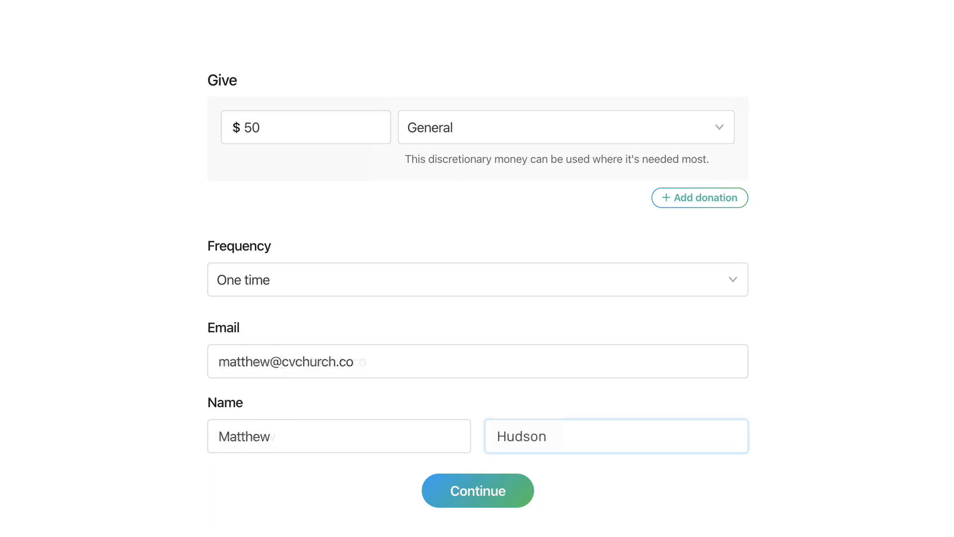
- Pay the $50 gift with a newly entered Visa card and submit it
left_click(477, 491)
left_click(366, 402)
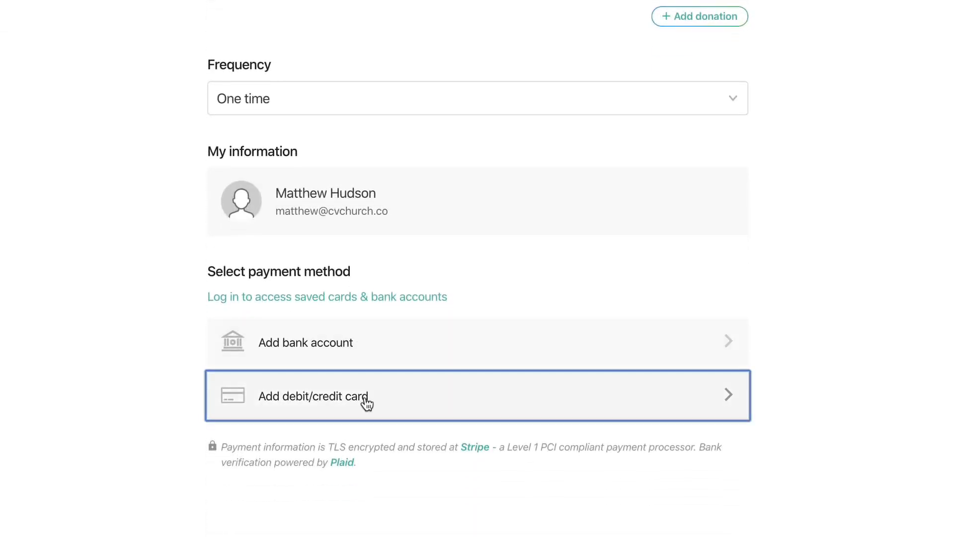
type("424242424242424242042424242424")
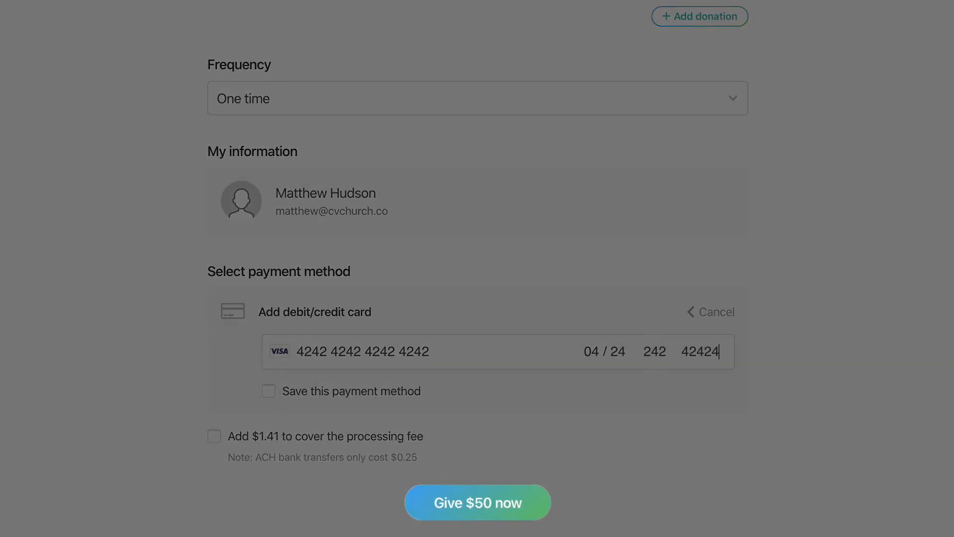
left_click(454, 515)
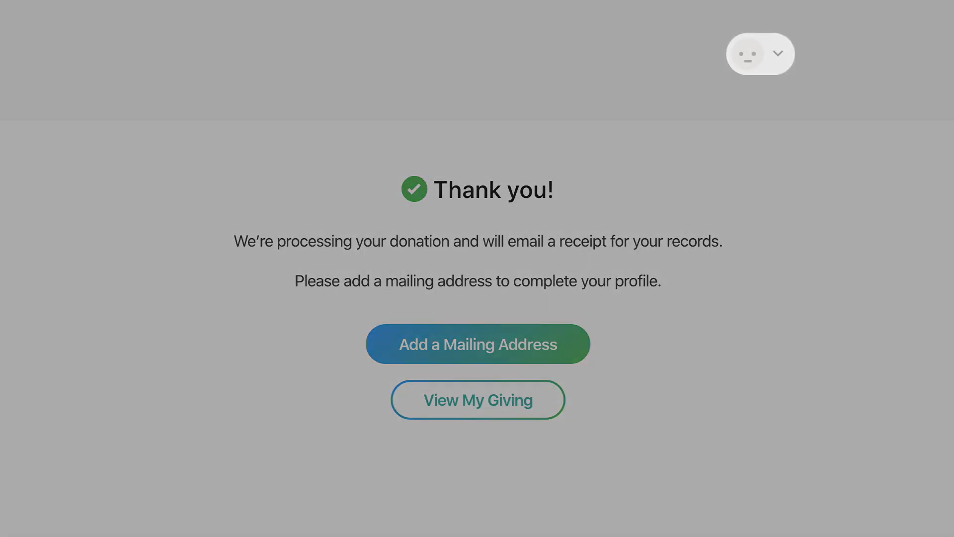
- Log in to the donor account via the texted six-digit code, revealing the saved Visa ending 4242
left_click(776, 56)
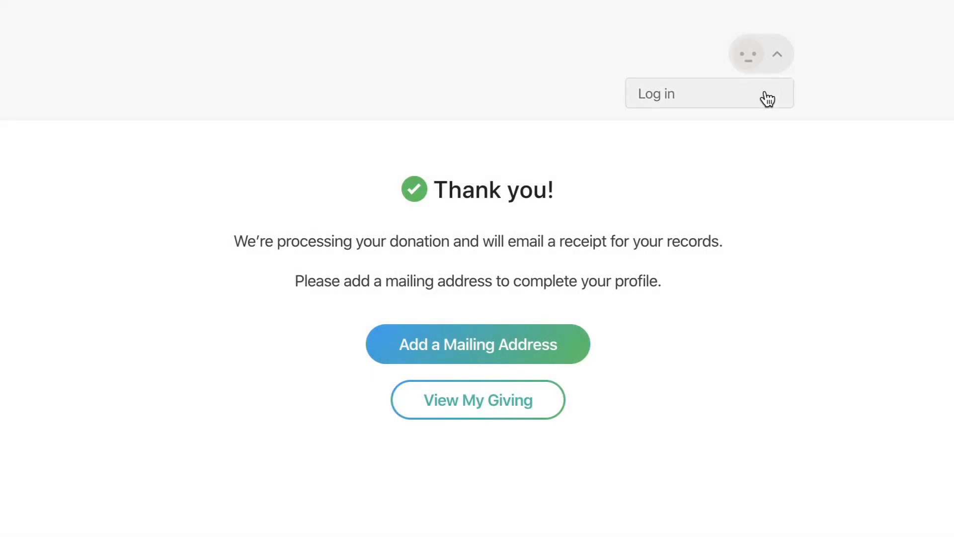
left_click(767, 97)
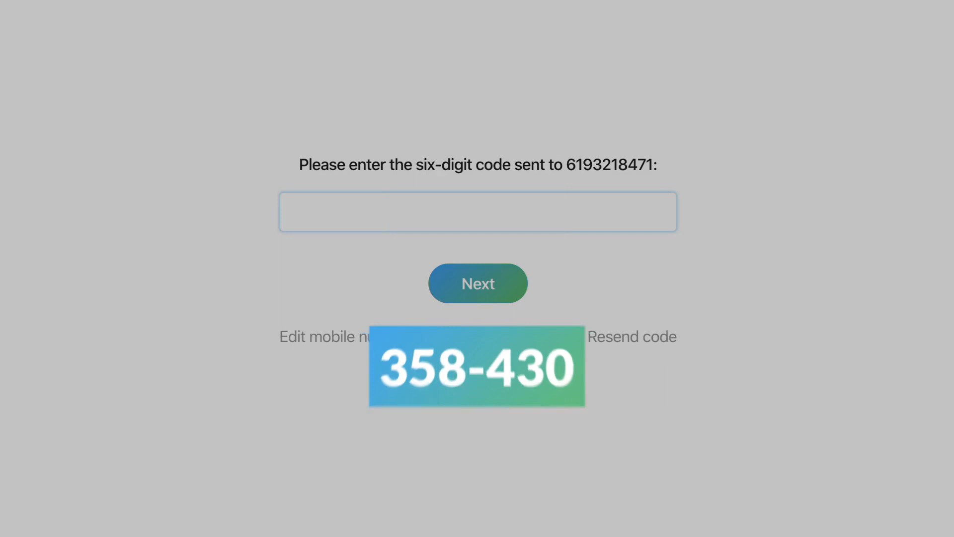
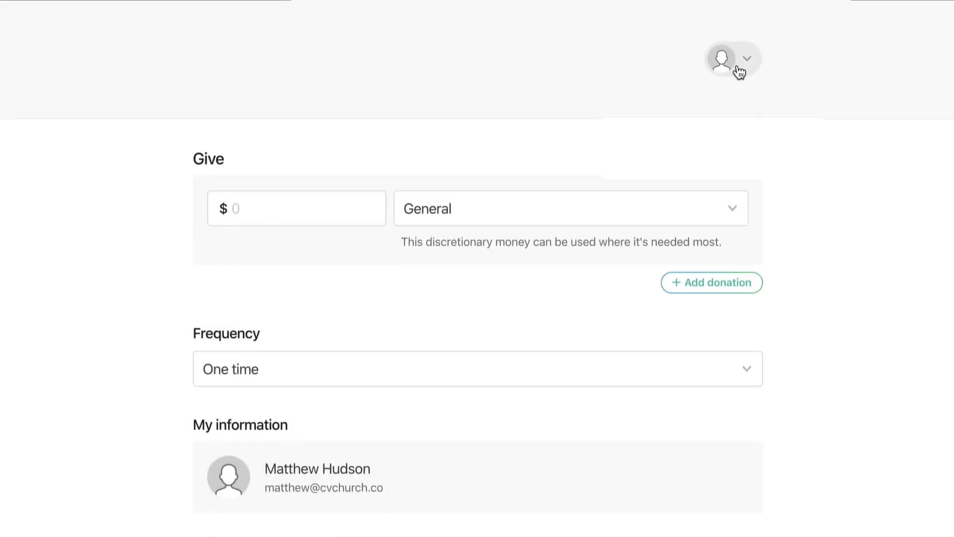
- Show the logged-in account menu with Donate, My Profile, My Giving and Log out
left_click(739, 69)
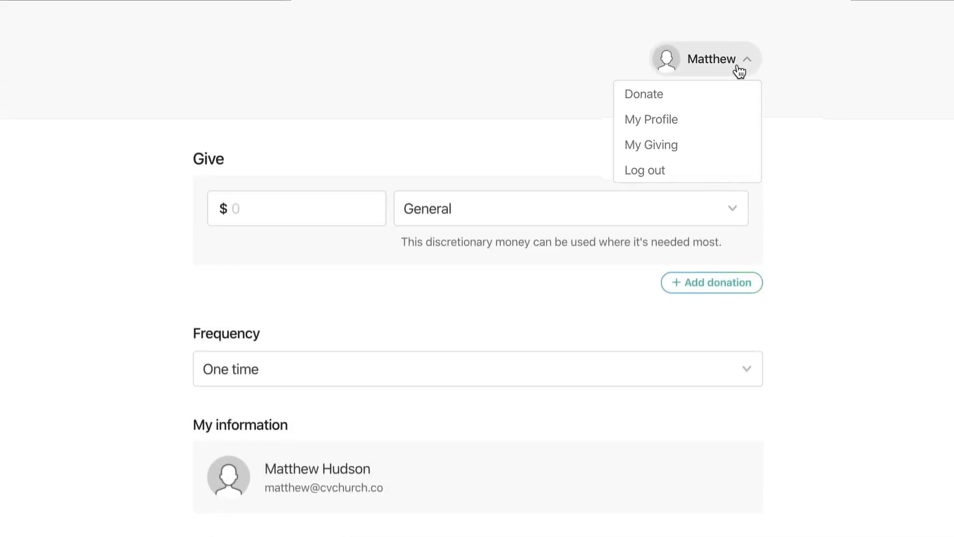